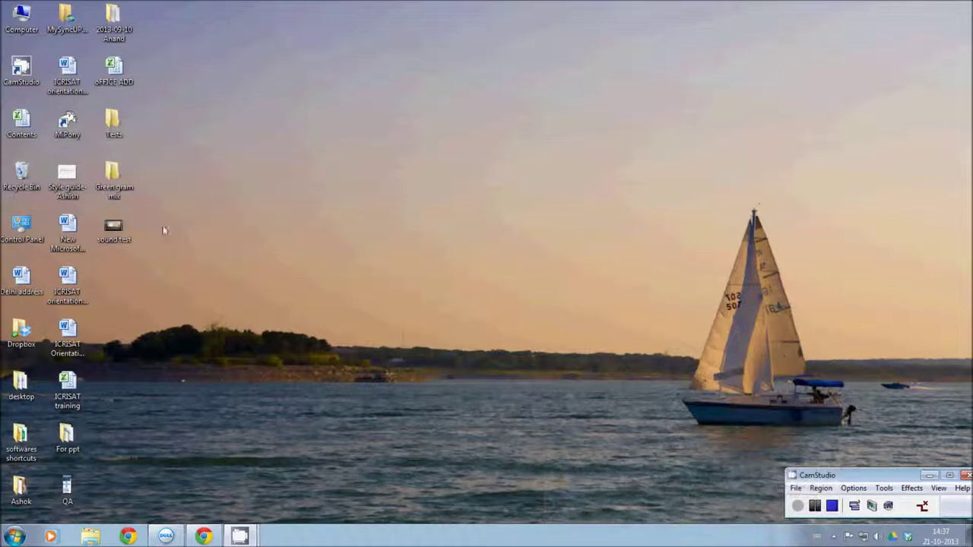
# Step: Open the Green gram mix folder on the desktop and create a subfolder named "Raw file" in it
pyautogui.doubleClick(115, 182)
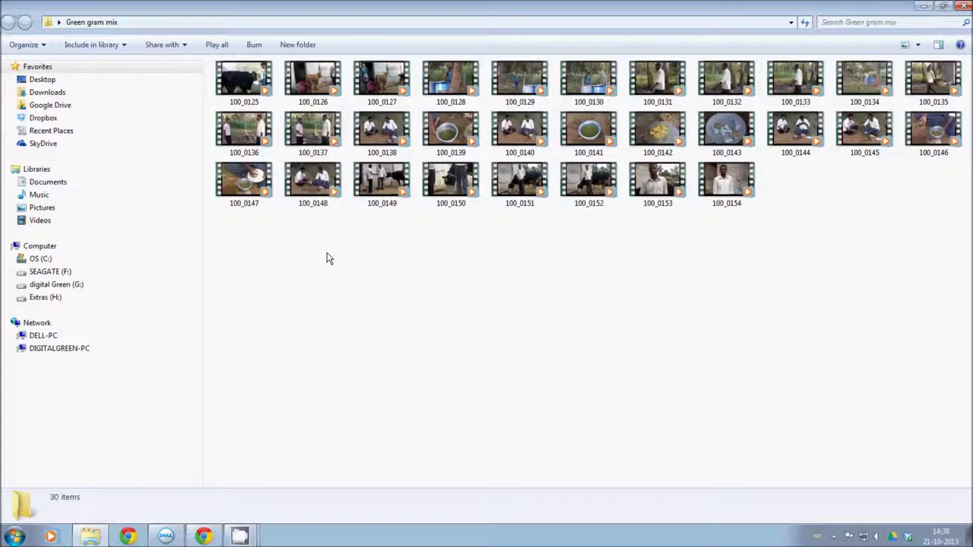
pyautogui.rightClick(273, 255)
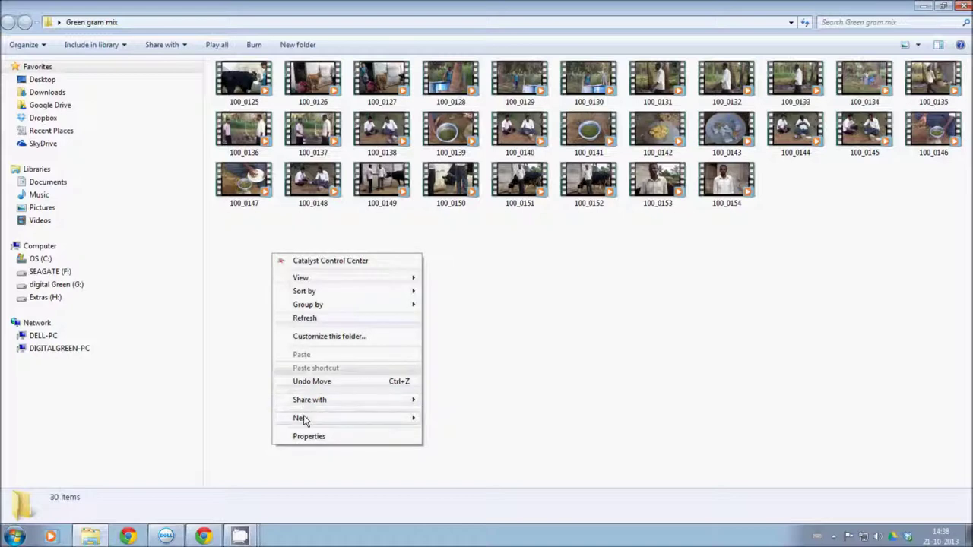
pyautogui.moveTo(302, 420)
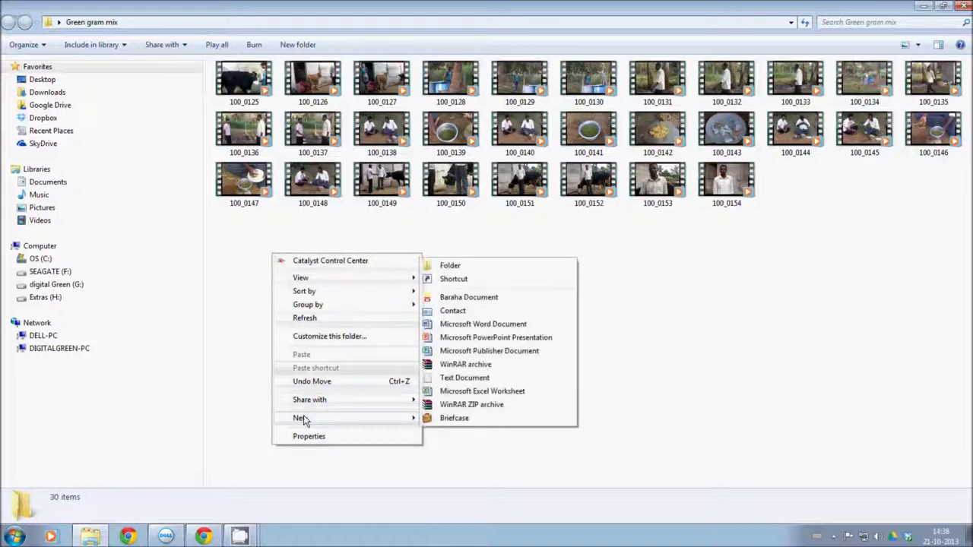
pyautogui.click(458, 272)
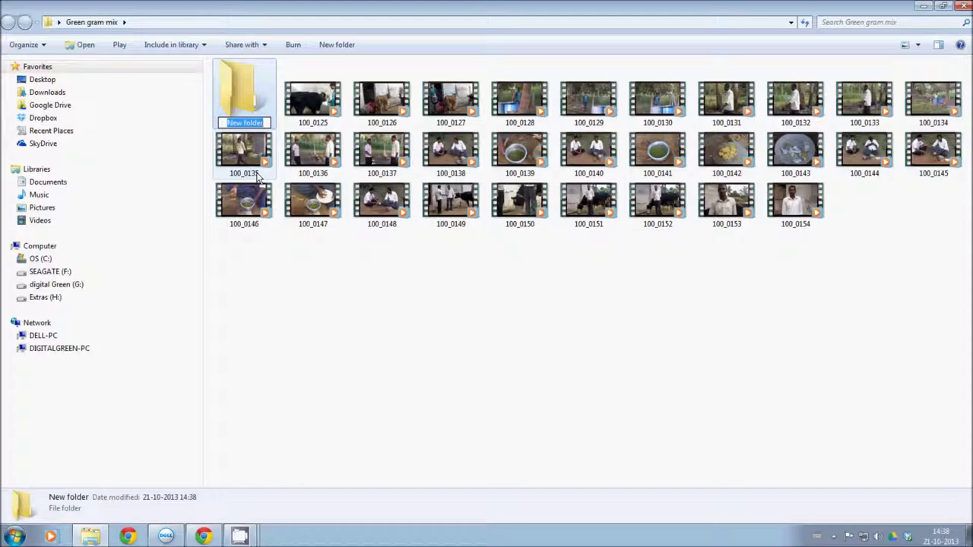
pyautogui.write('Raw')
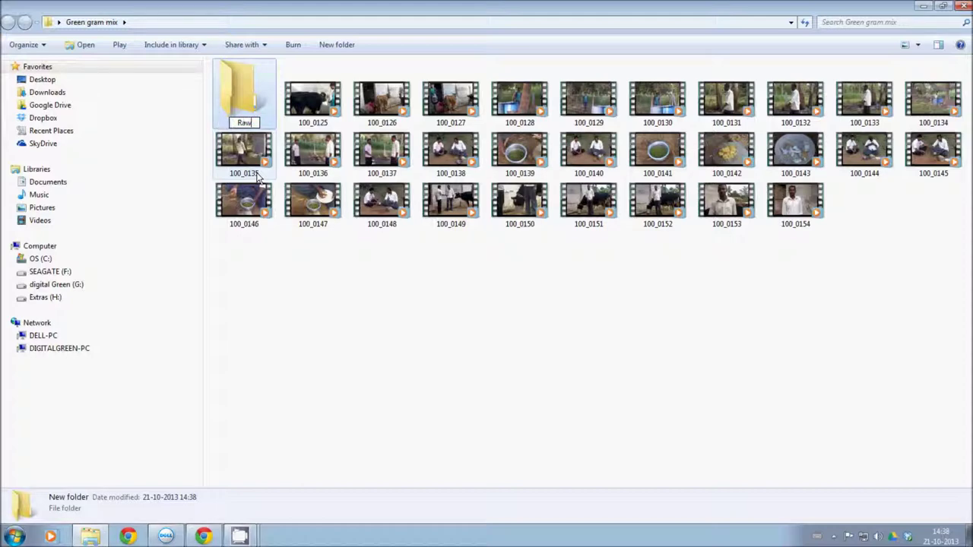
pyautogui.write(' file')
pyautogui.click(296, 306)
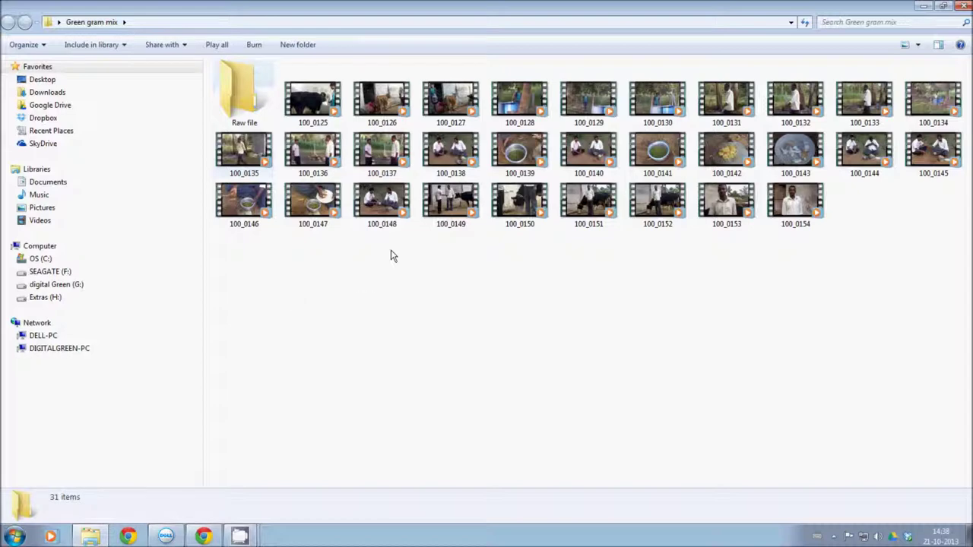
# Step: Move all the video clips from 100_0125 to 100_0154 into the Raw file folder
pyautogui.click(315, 114)
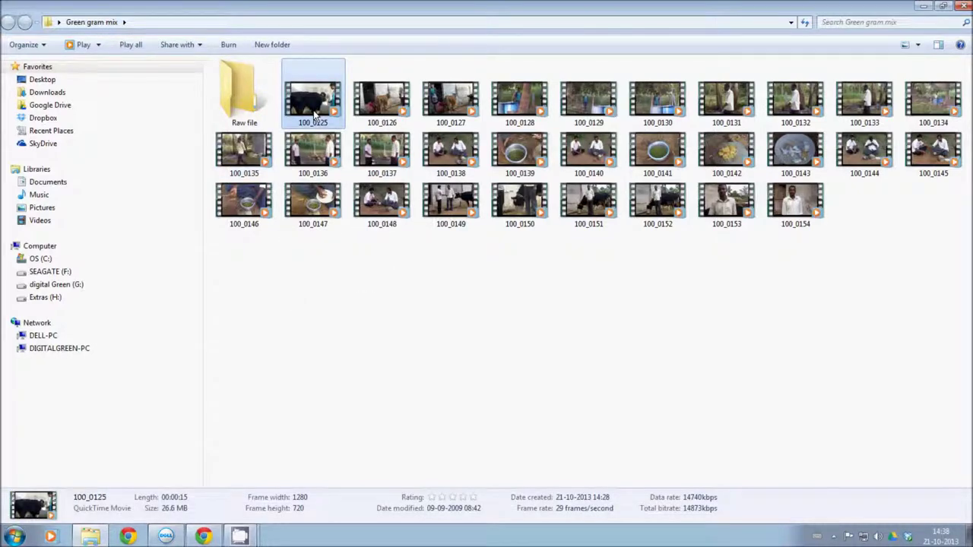
pyautogui.keyDown('shift'); pyautogui.click(797, 203); pyautogui.keyUp('shift')
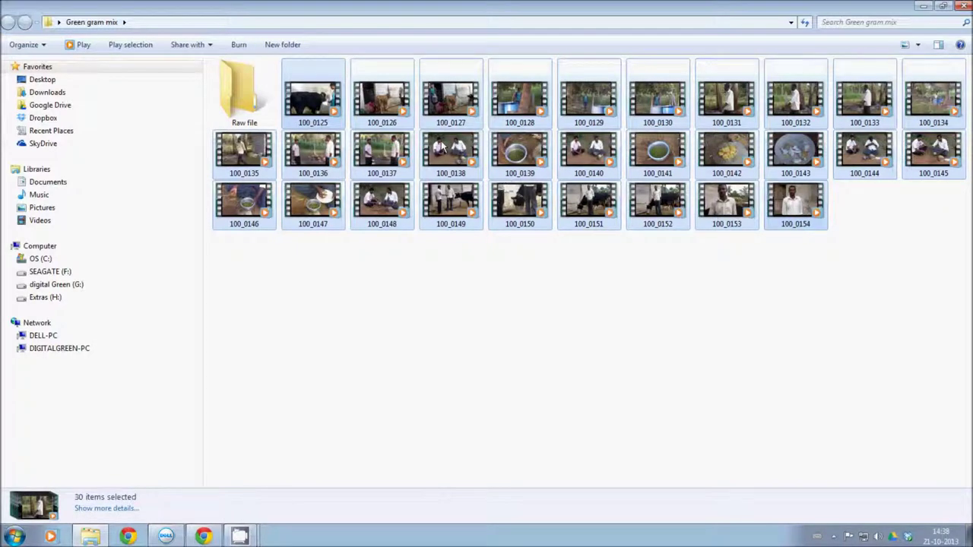
pyautogui.moveTo(320, 115); pyautogui.dragTo(251, 110)
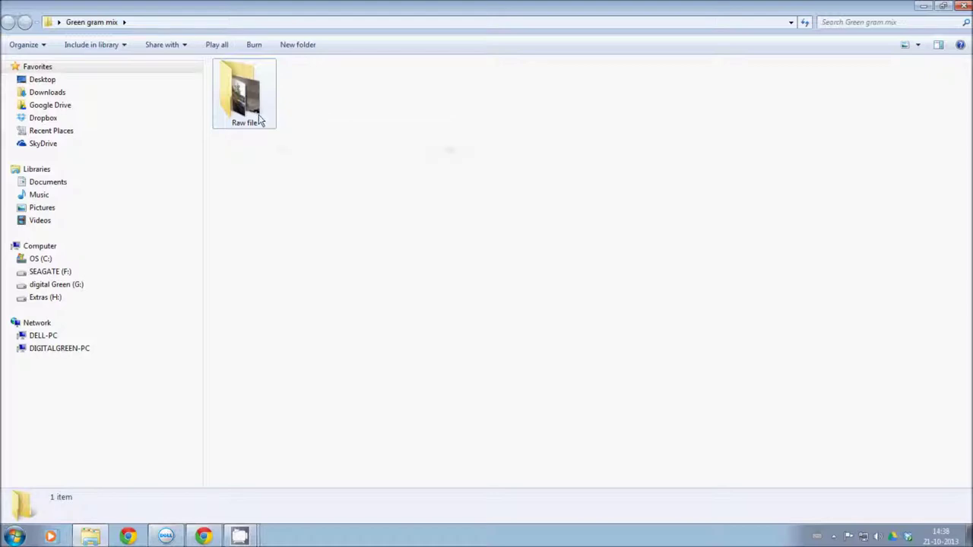
# Step: Create a new folder named "Project File" beside the Raw file folder
pyautogui.rightClick(324, 90)
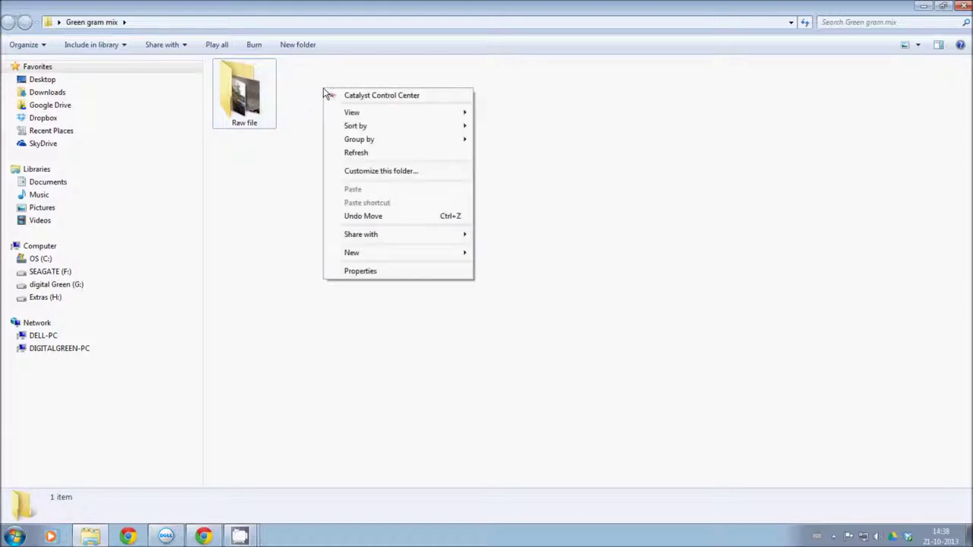
pyautogui.moveTo(352, 254)
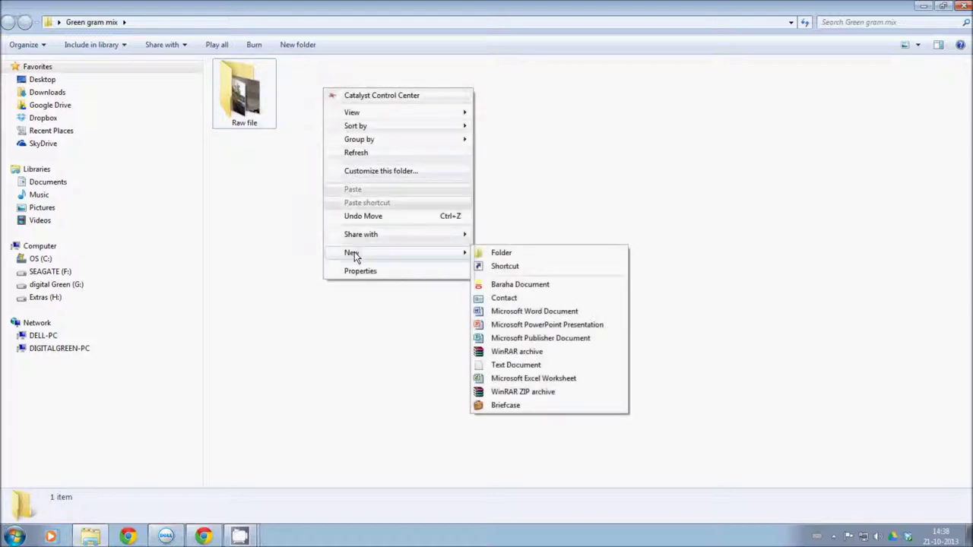
pyautogui.click(496, 254)
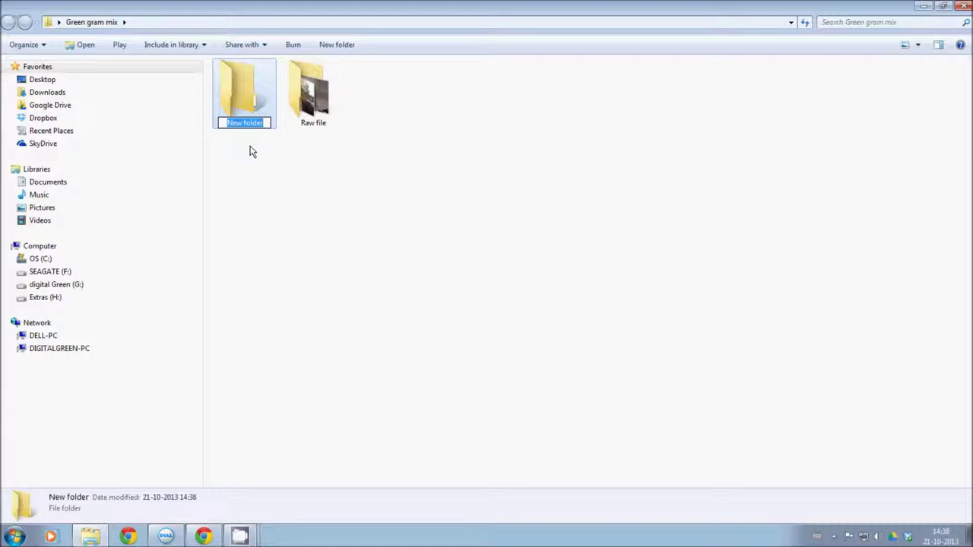
pyautogui.write('o')
pyautogui.press('BackSpace')
pyautogui.write('Project ')
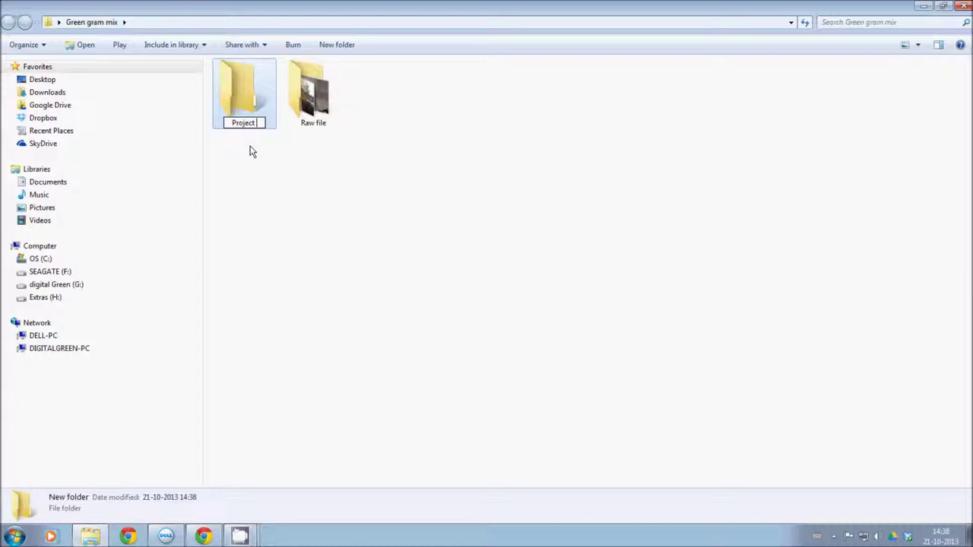
pyautogui.write('File')
pyautogui.click(252, 151)
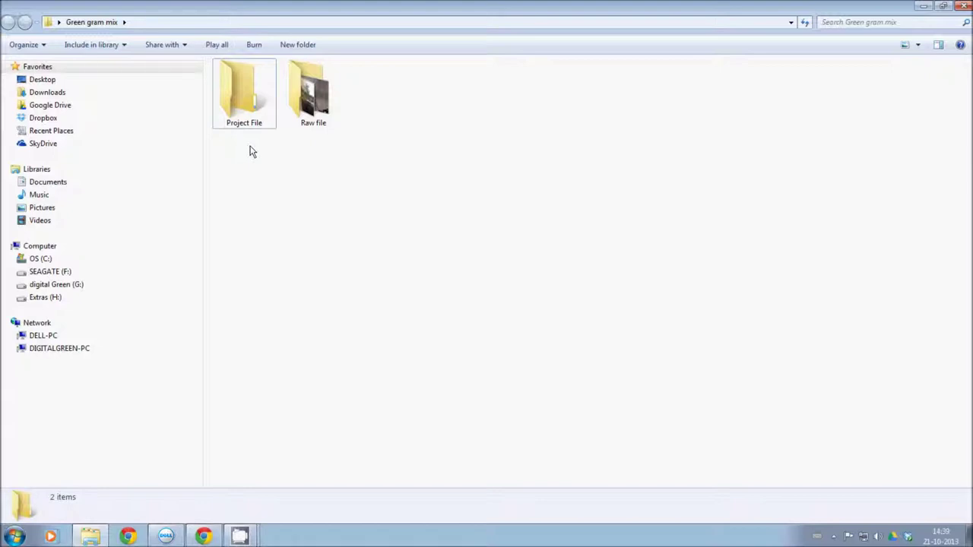
# Step: Create a new folder named "Music,photo, narration etc" in the Green gram mix folder
pyautogui.rightClick(395, 95)
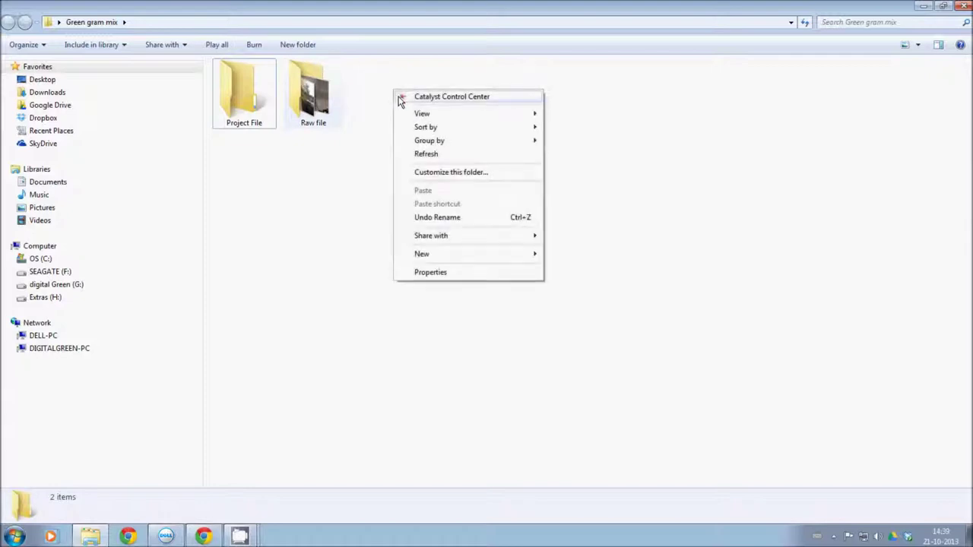
pyautogui.moveTo(417, 260)
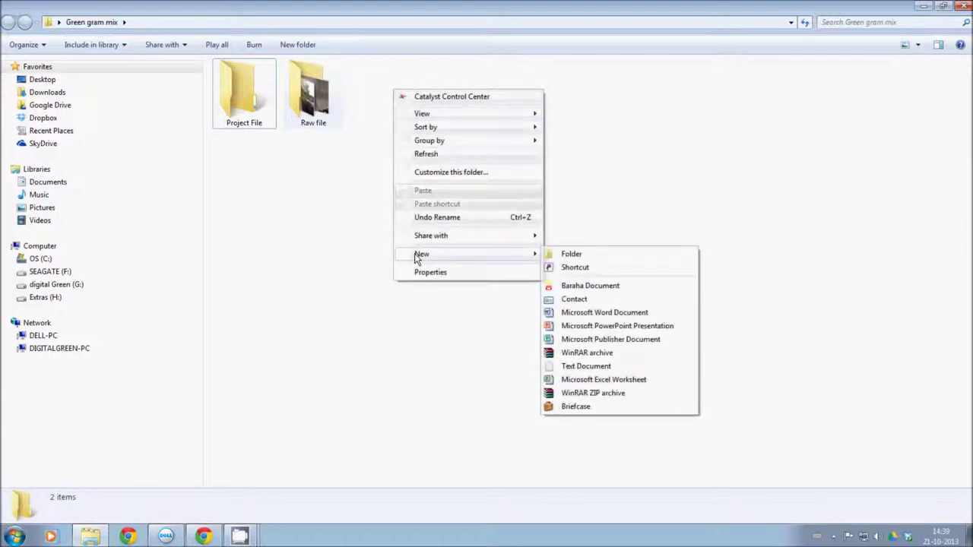
pyautogui.click(572, 258)
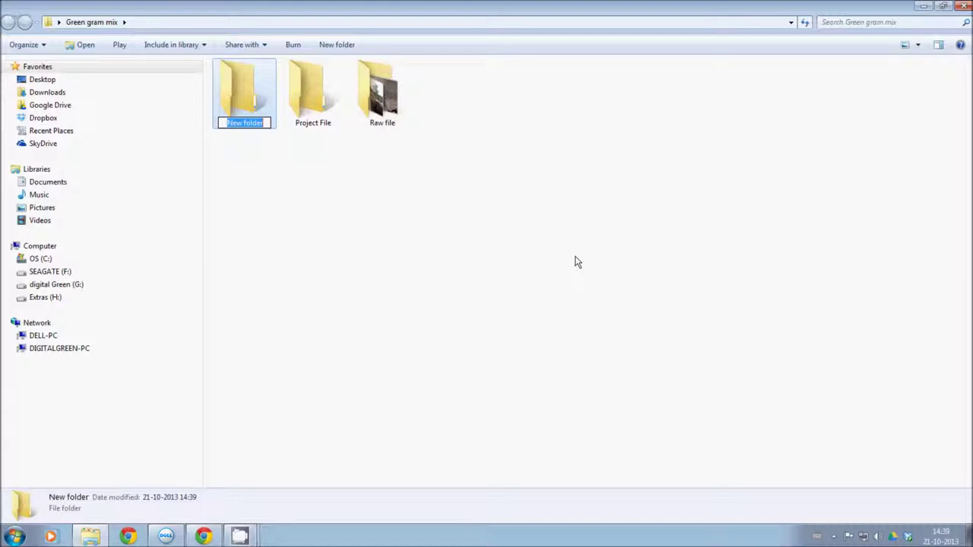
pyautogui.write('Mu')
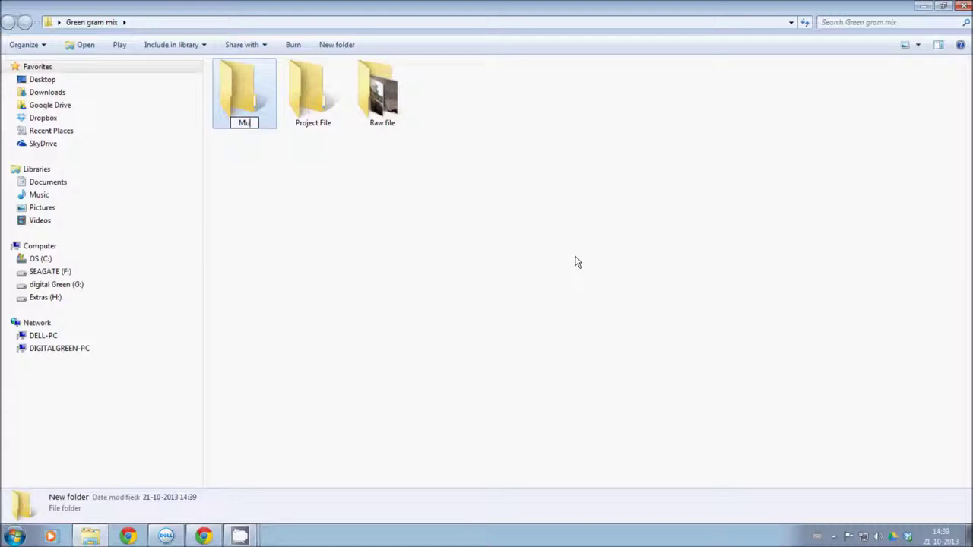
pyautogui.write('sic,photo')
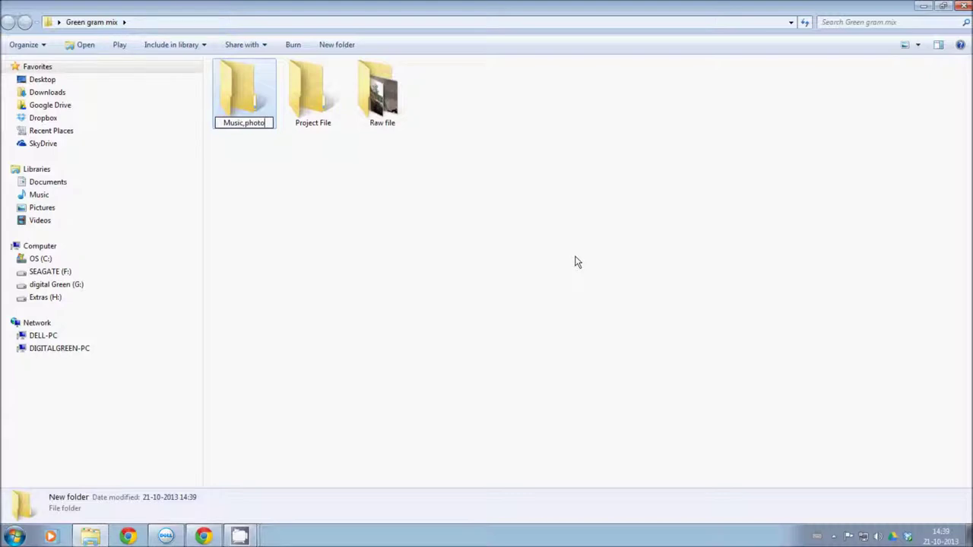
pyautogui.write(', narration etc')
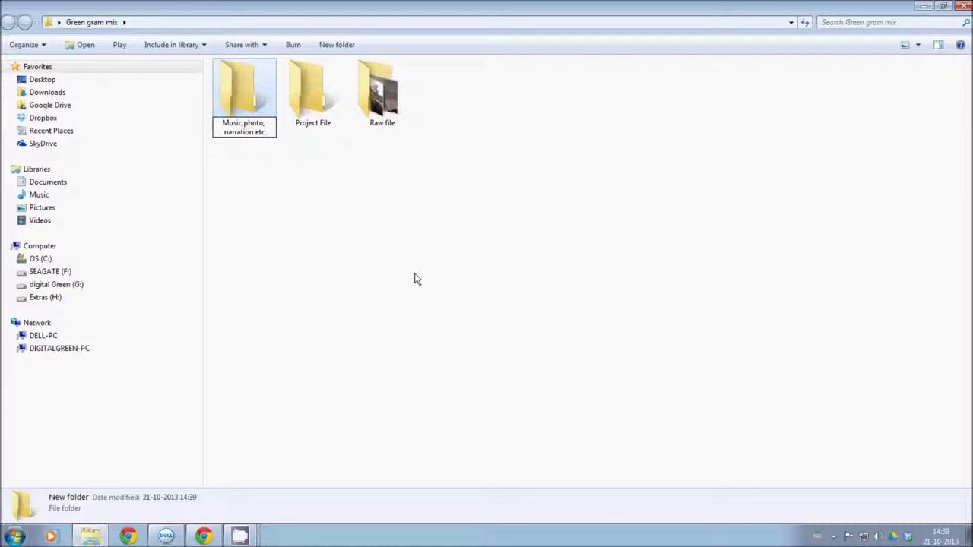
pyautogui.click(312, 220)
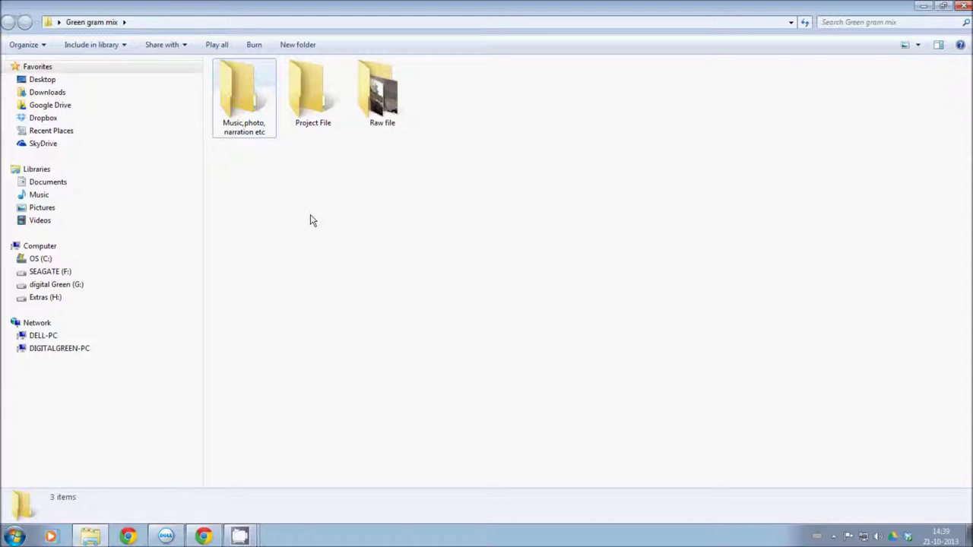
# Step: Create a new folder named "Final Movie" in the Green gram mix folder
pyautogui.rightClick(441, 110)
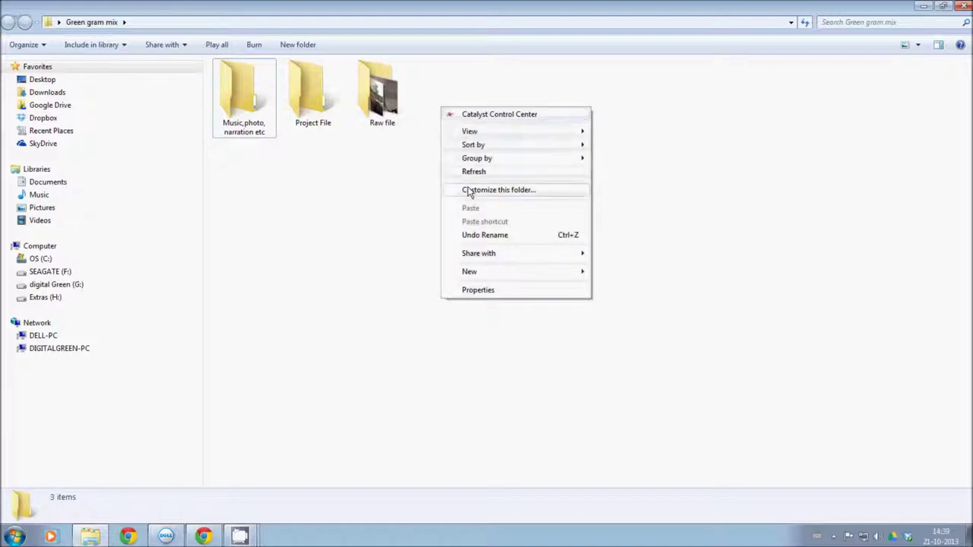
pyautogui.moveTo(468, 271)
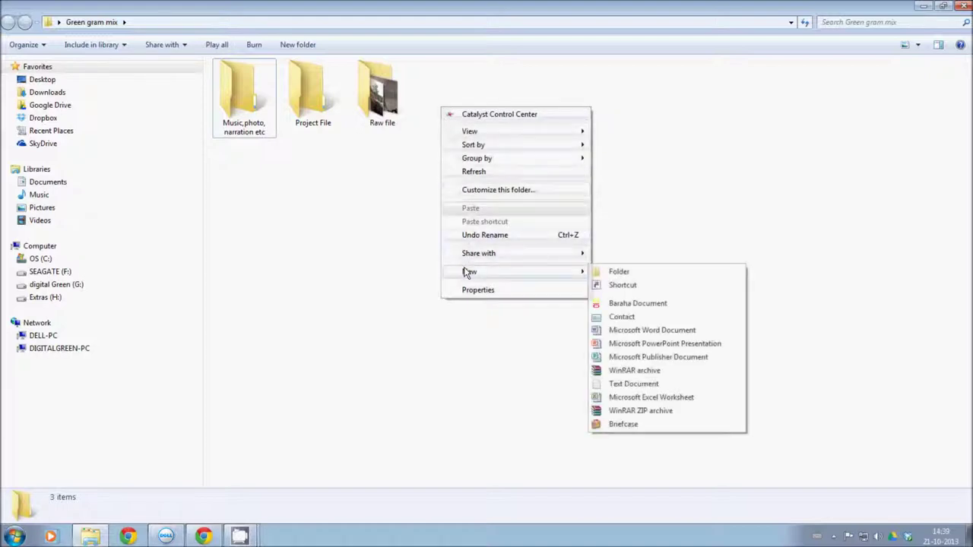
pyautogui.click(622, 273)
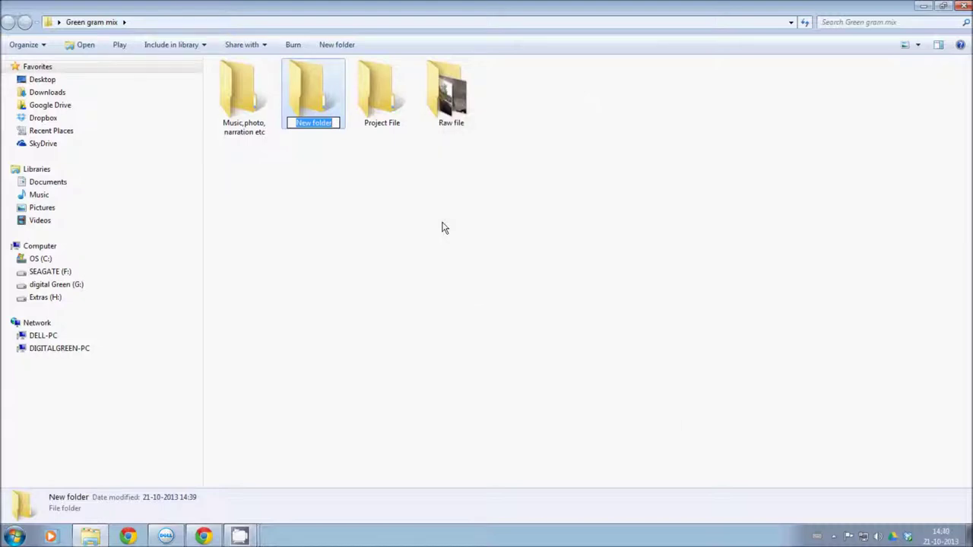
pyautogui.write('Fina;')
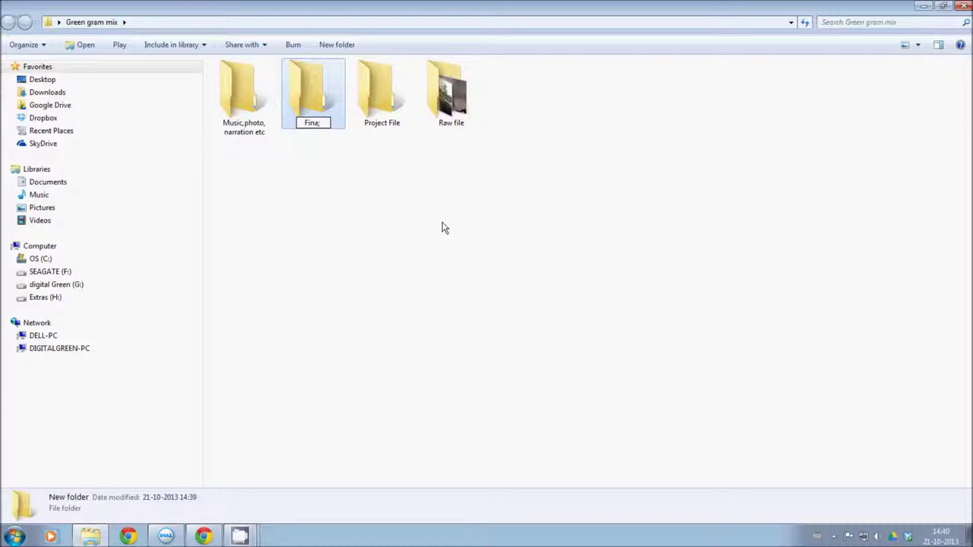
pyautogui.press('BackSpace')
pyautogui.write('l Movie')
pyautogui.press('Return')
pyautogui.click(392, 207)
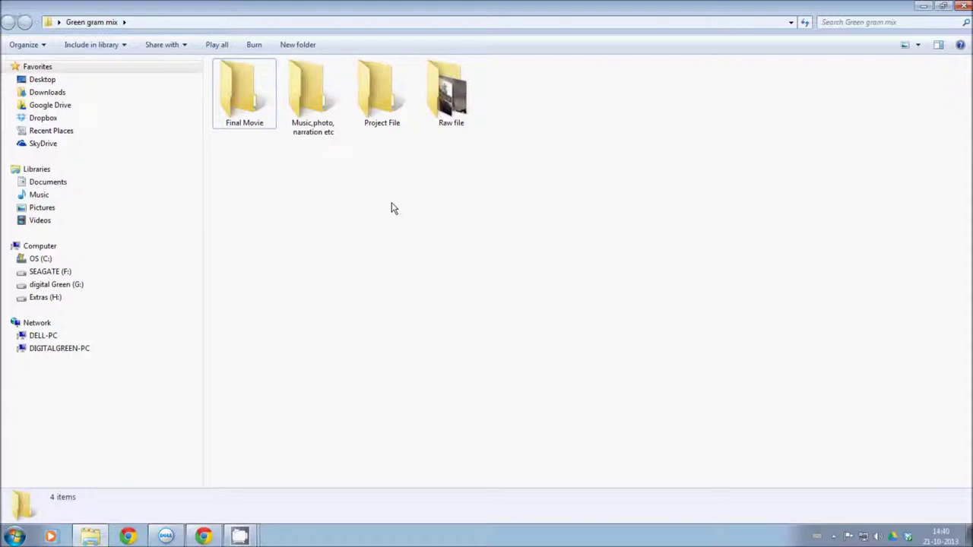
# Step: Create a new folder named "For PICO projector" in the Green gram mix folder
pyautogui.rightClick(496, 134)
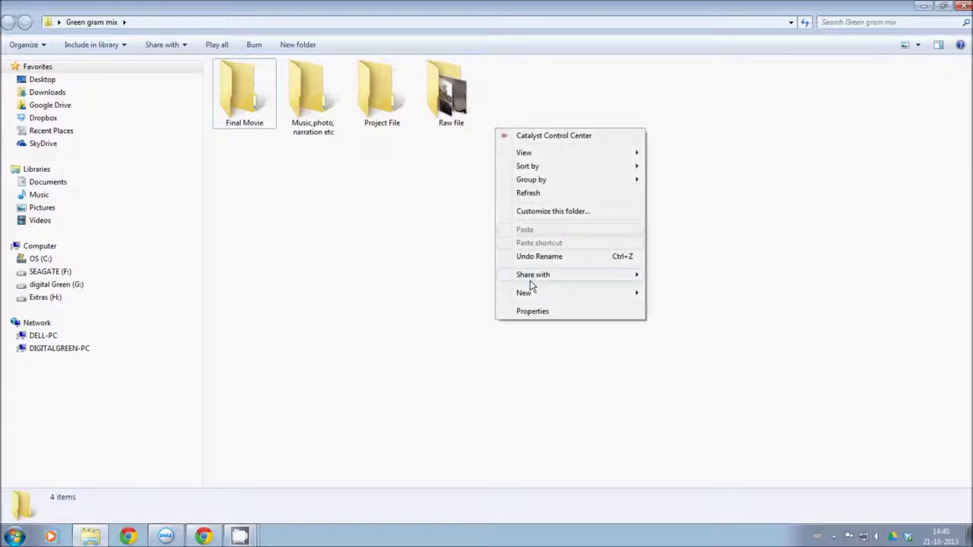
pyautogui.moveTo(532, 278)
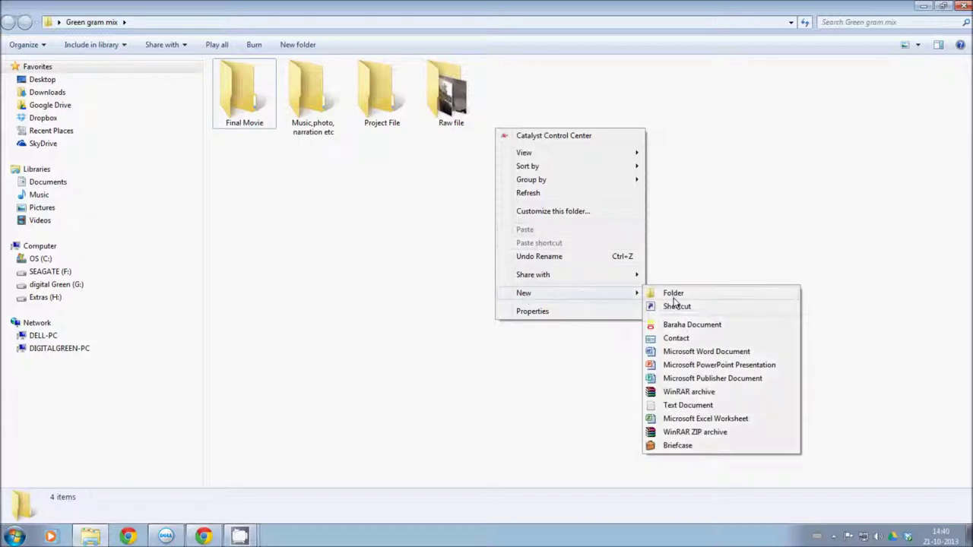
pyautogui.click(673, 296)
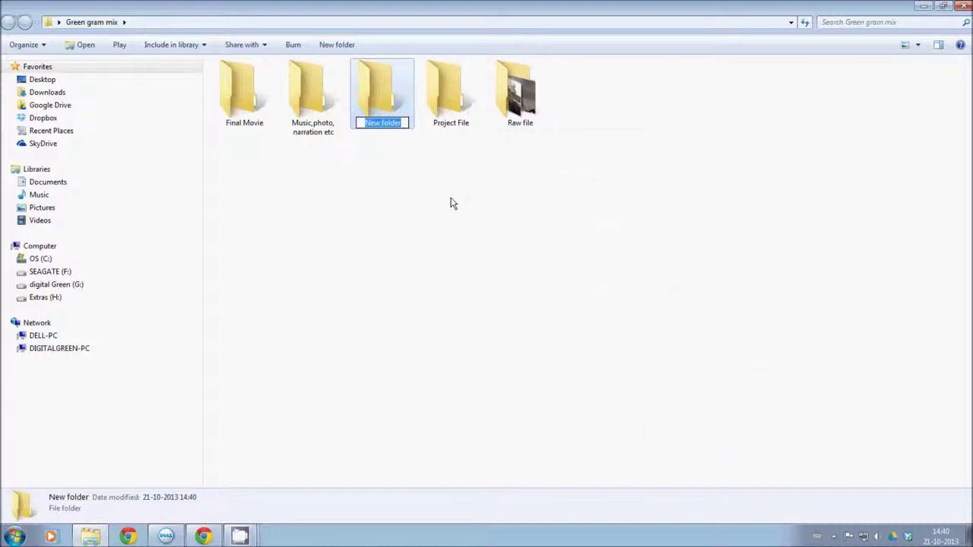
pyautogui.write('For PICO projector')
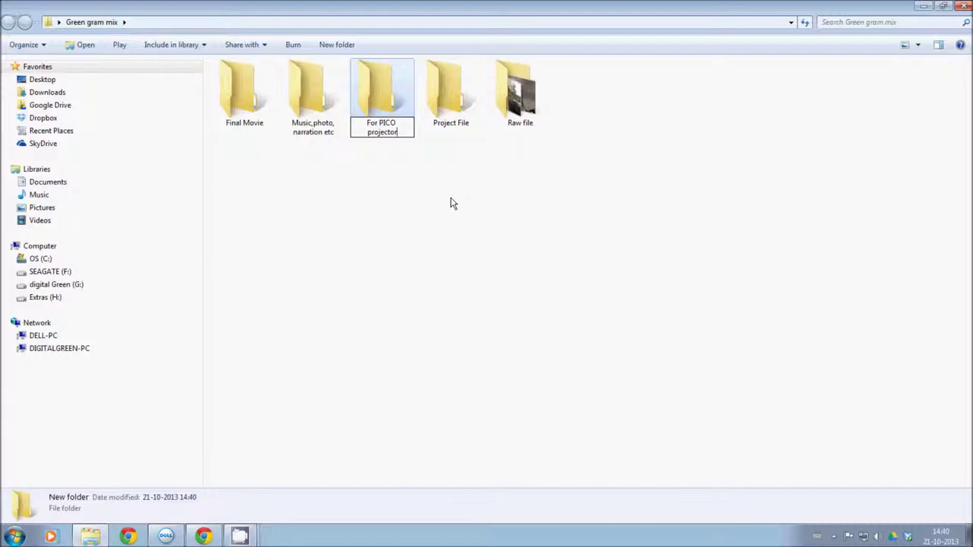
pyautogui.press('Return')
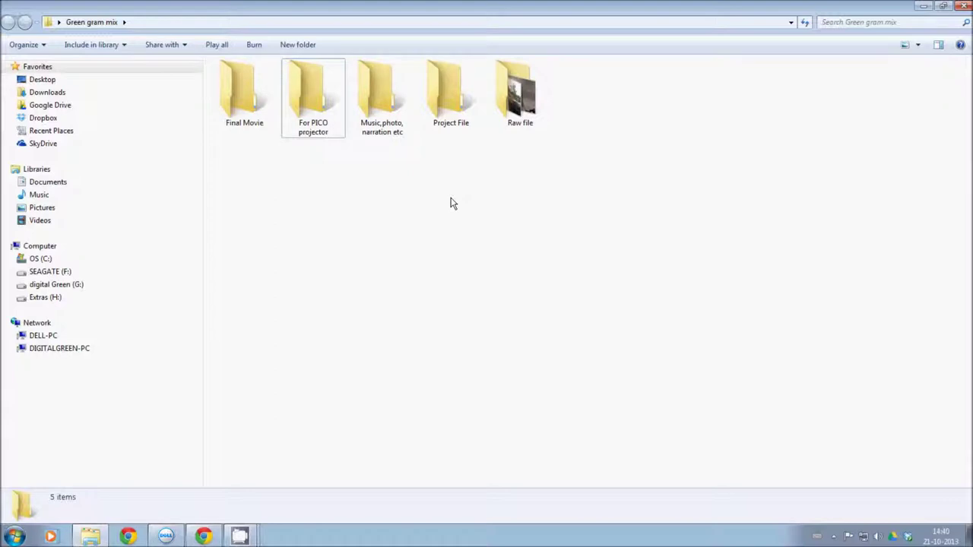
# Step: Check the contents of the Raw file folder, return to Green gram mix and review the Project File and Music,photo, narration etc folders
pyautogui.doubleClick(520, 114)
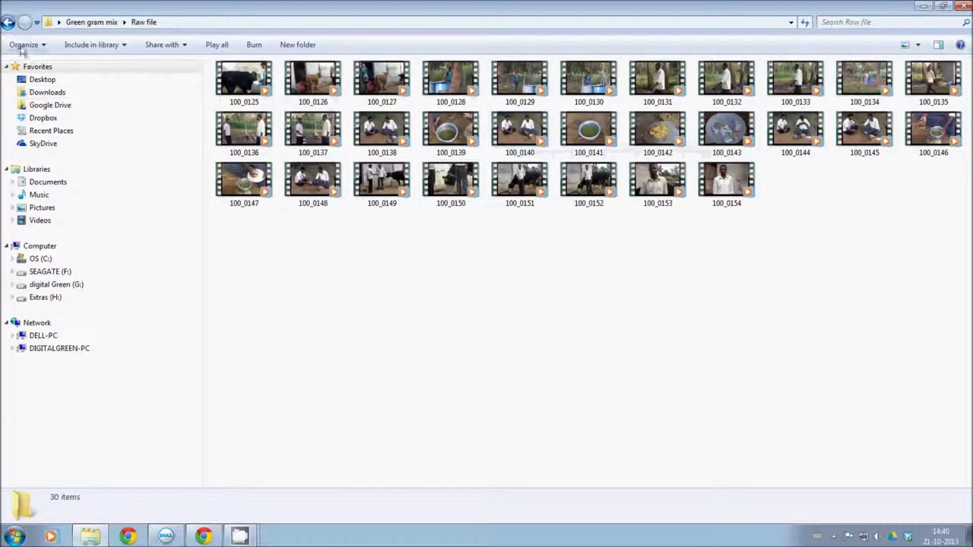
pyautogui.click(10, 25)
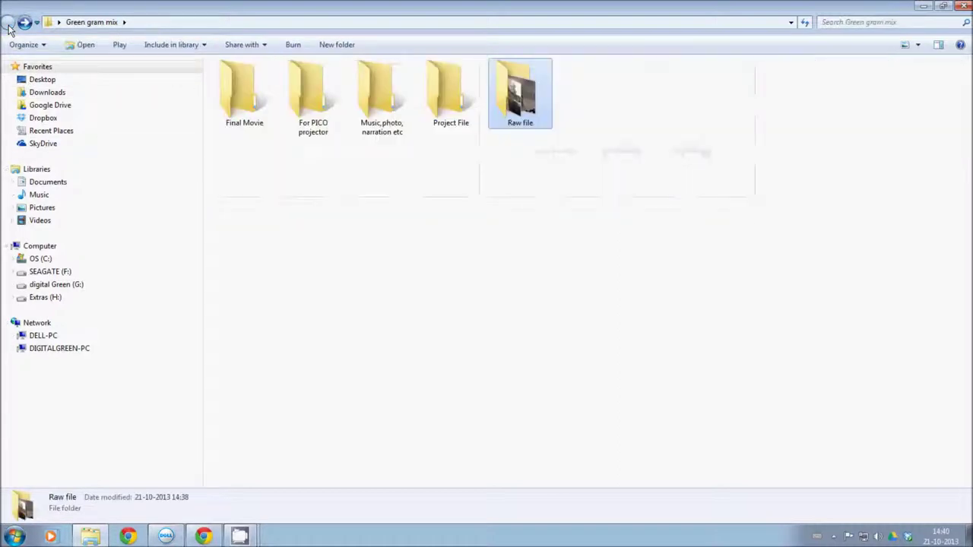
pyautogui.click(445, 119)
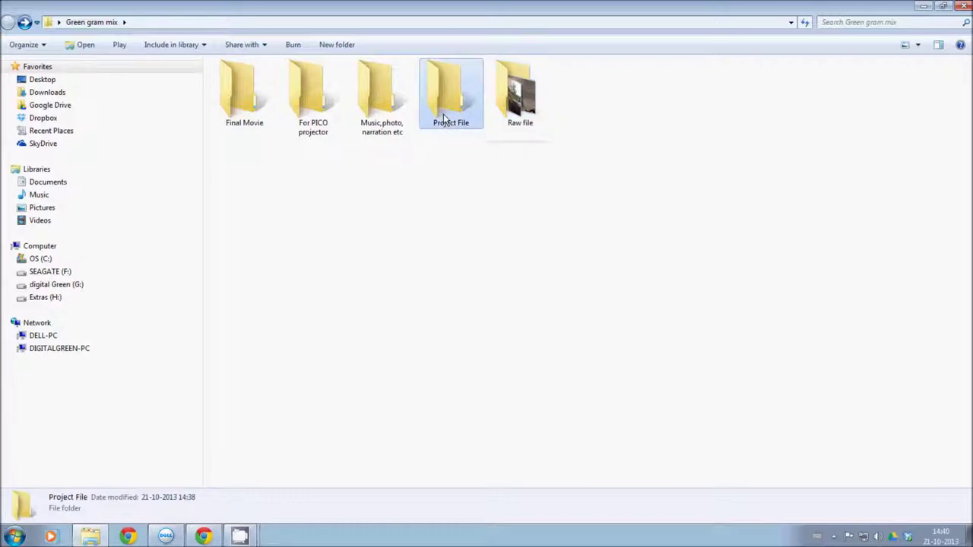
pyautogui.click(377, 132)
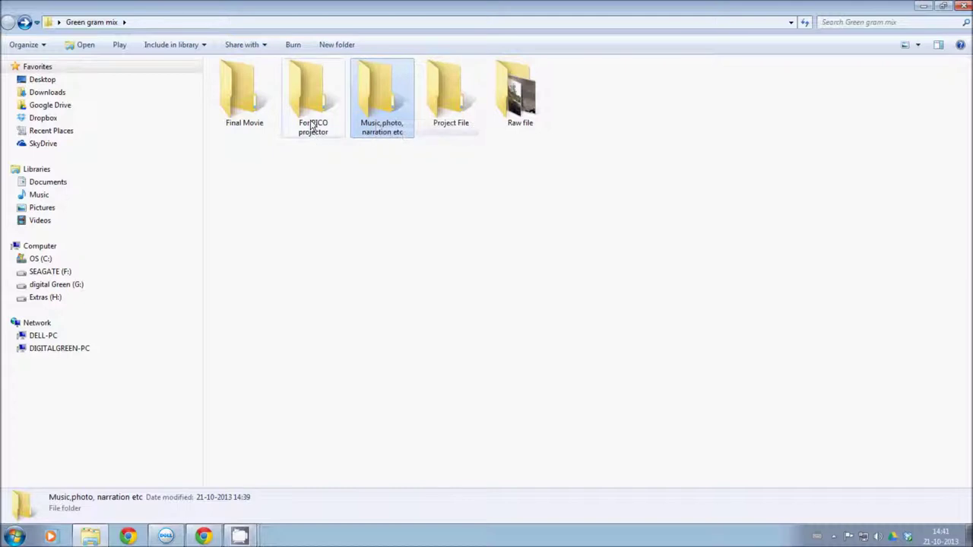
# Step: Review the Final Movie, For PICO projector, Project File and Music,photo, narration etc folders in turn, leaving none selected
pyautogui.click(257, 112)
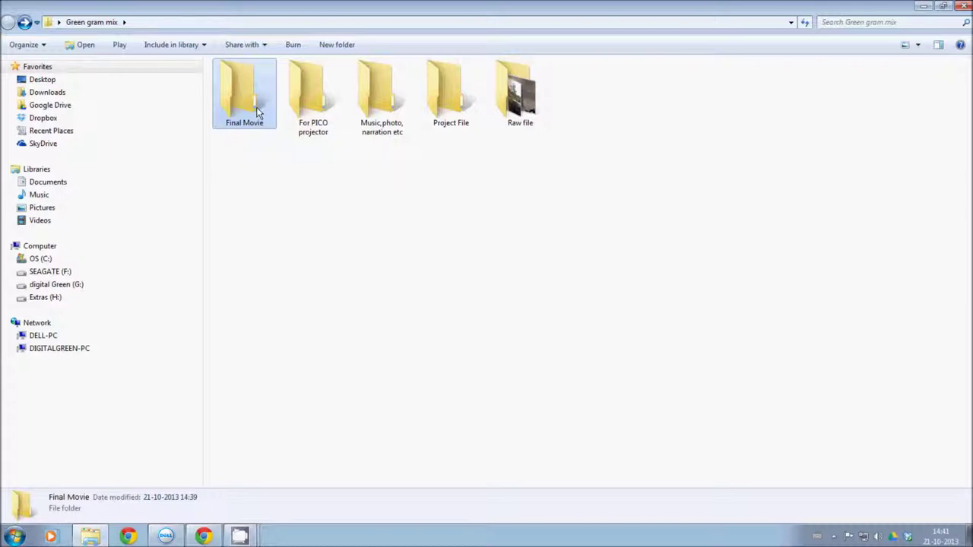
pyautogui.click(309, 95)
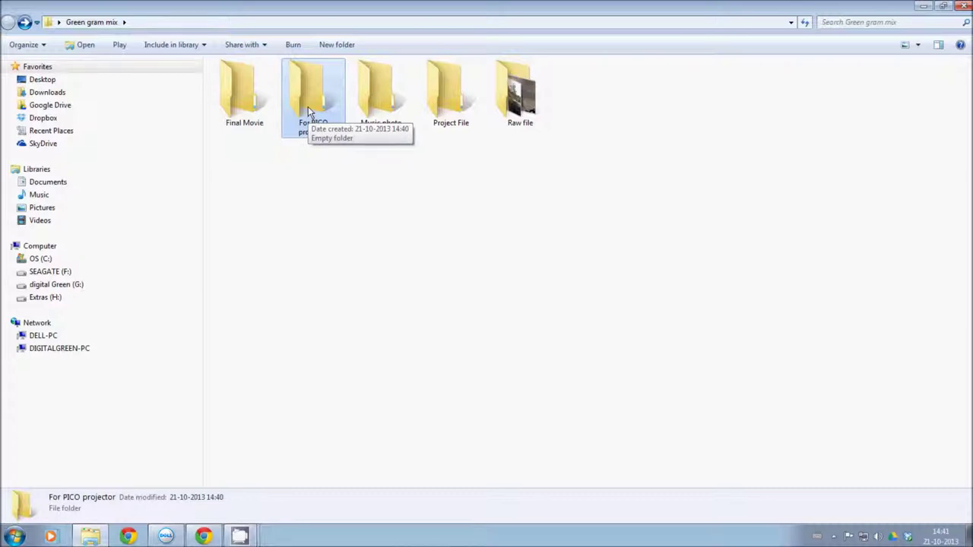
pyautogui.click(422, 224)
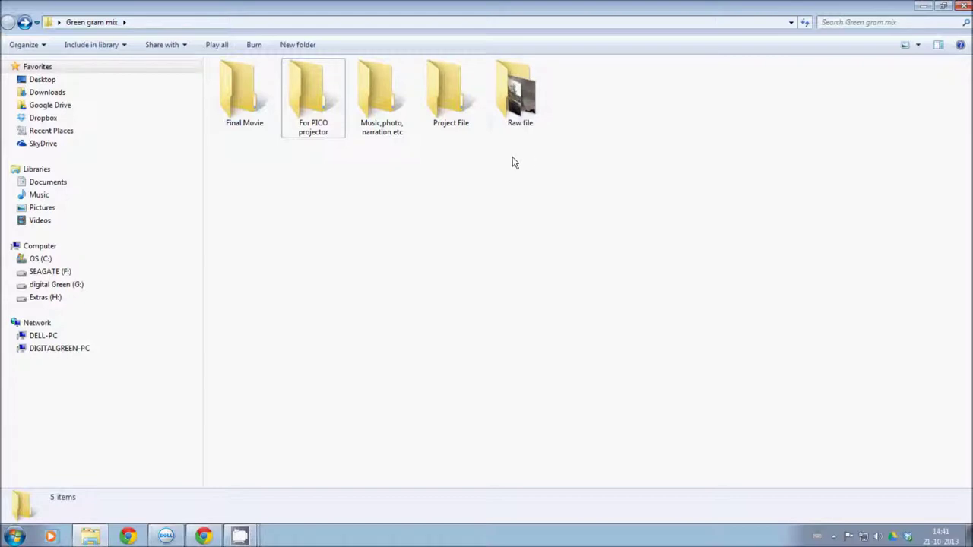
pyautogui.click(447, 121)
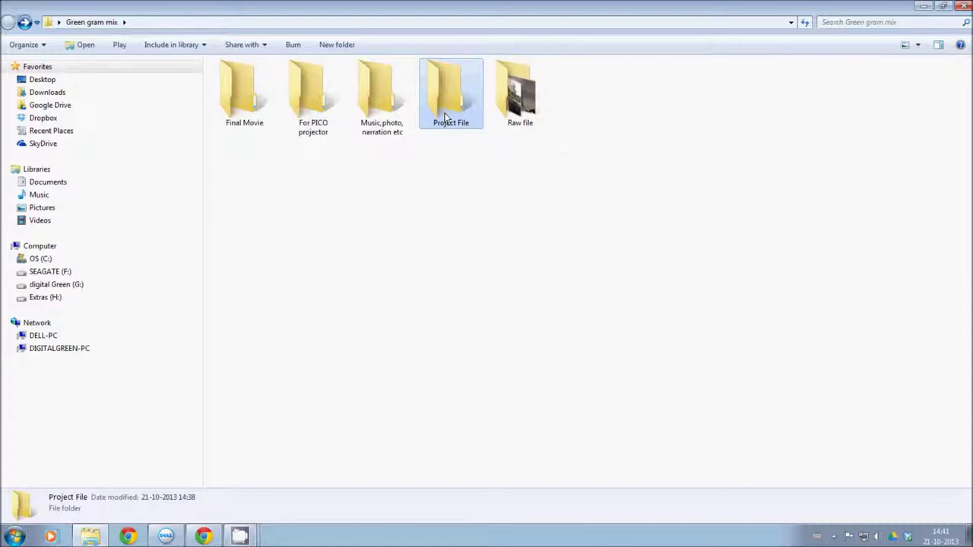
pyautogui.click(374, 110)
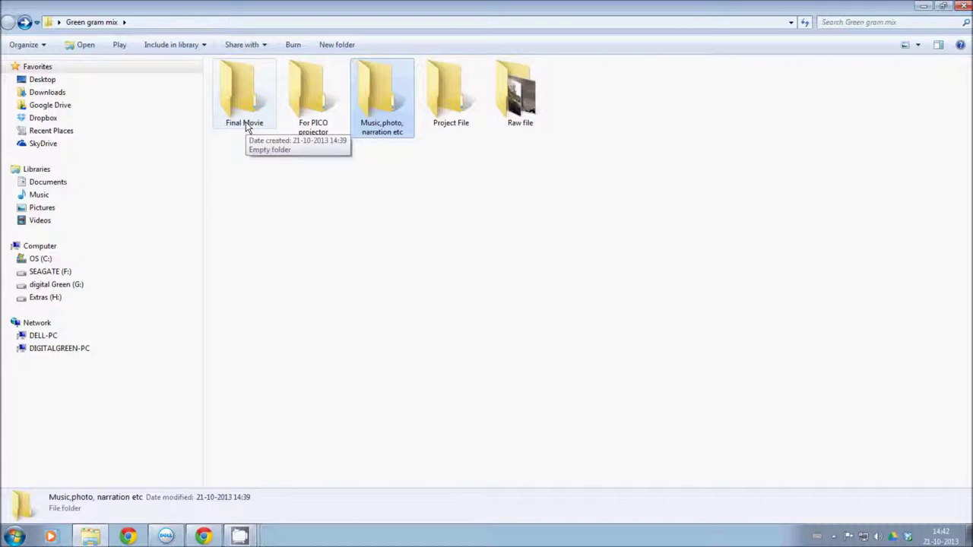
pyautogui.click(393, 228)
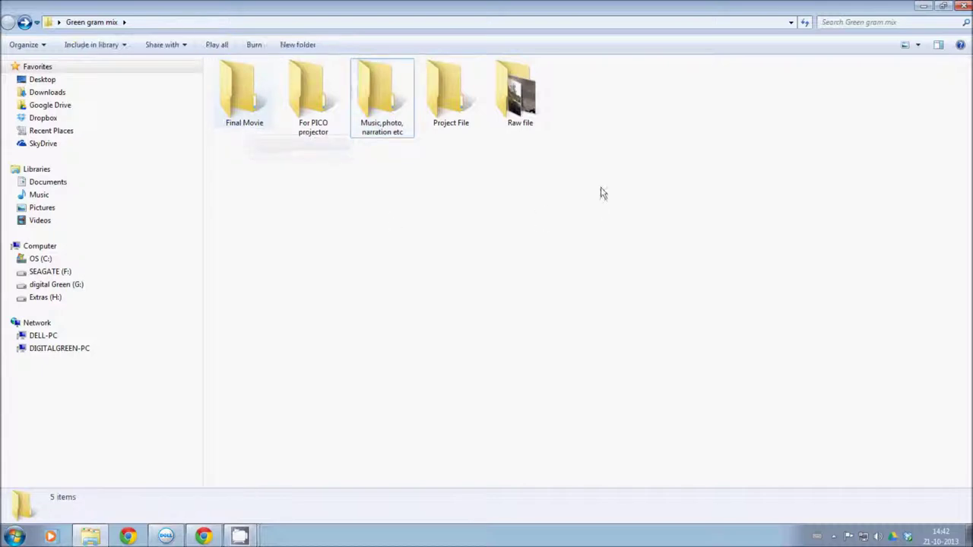
# Step: Go through all five subfolders once more, from Raw file to For PICO projector, and close the Green gram mix window
pyautogui.click(532, 121)
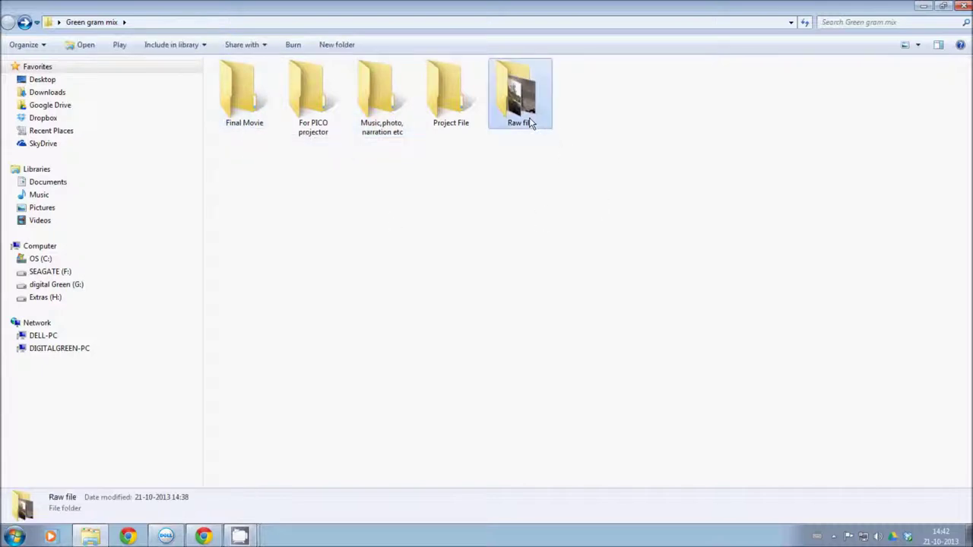
pyautogui.click(462, 116)
pyautogui.click(383, 131)
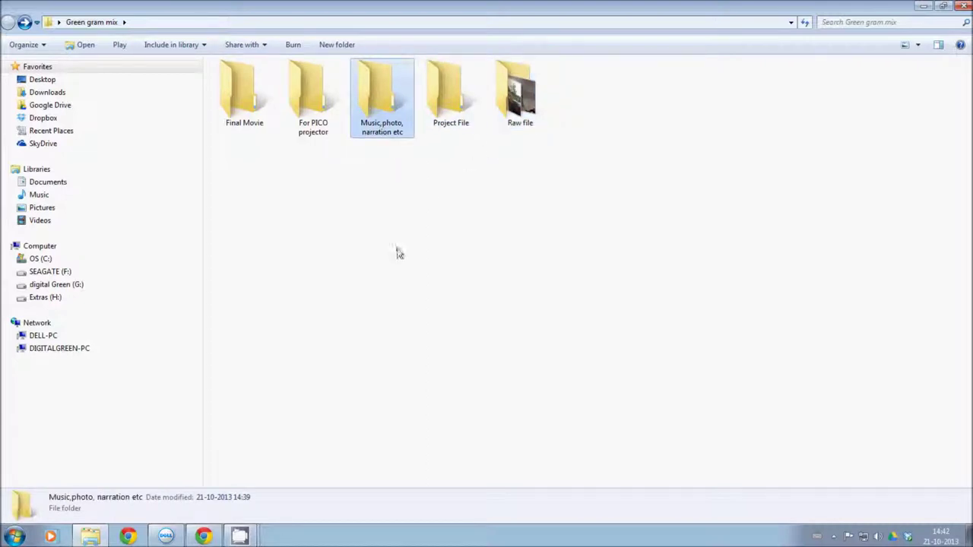
pyautogui.click(239, 105)
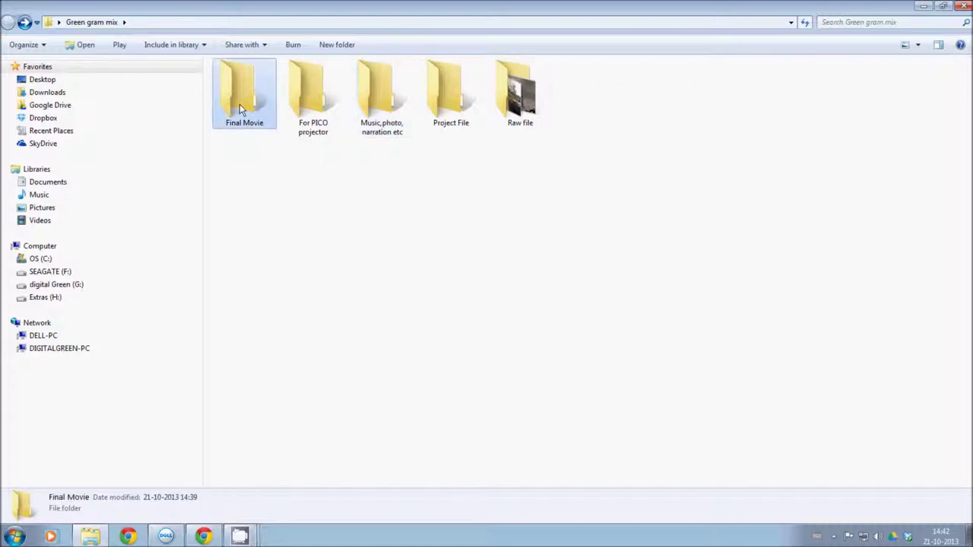
pyautogui.click(314, 129)
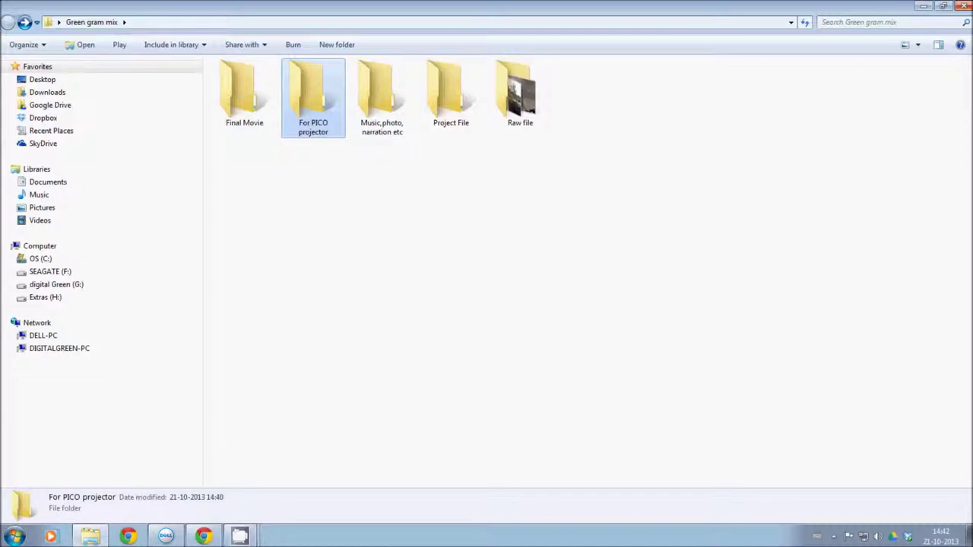
pyautogui.click(963, 6)
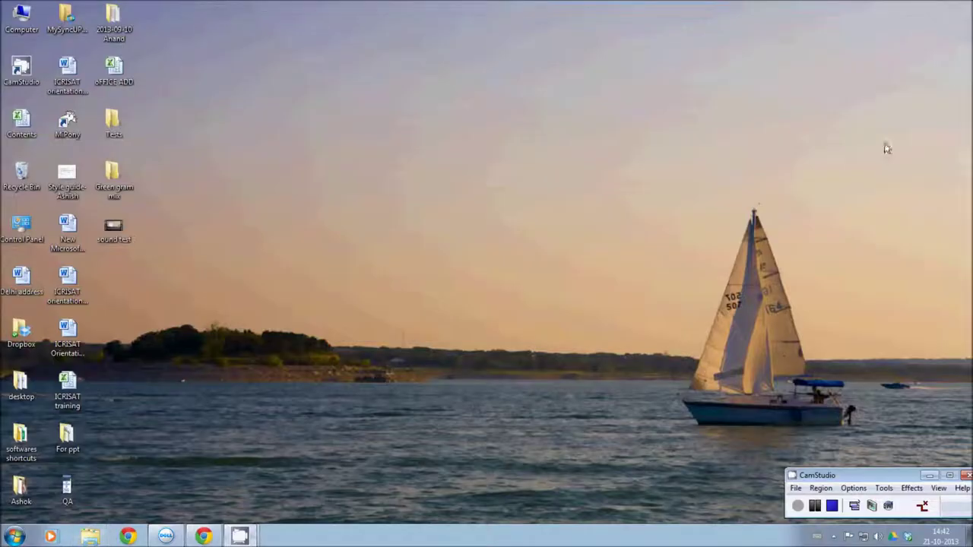